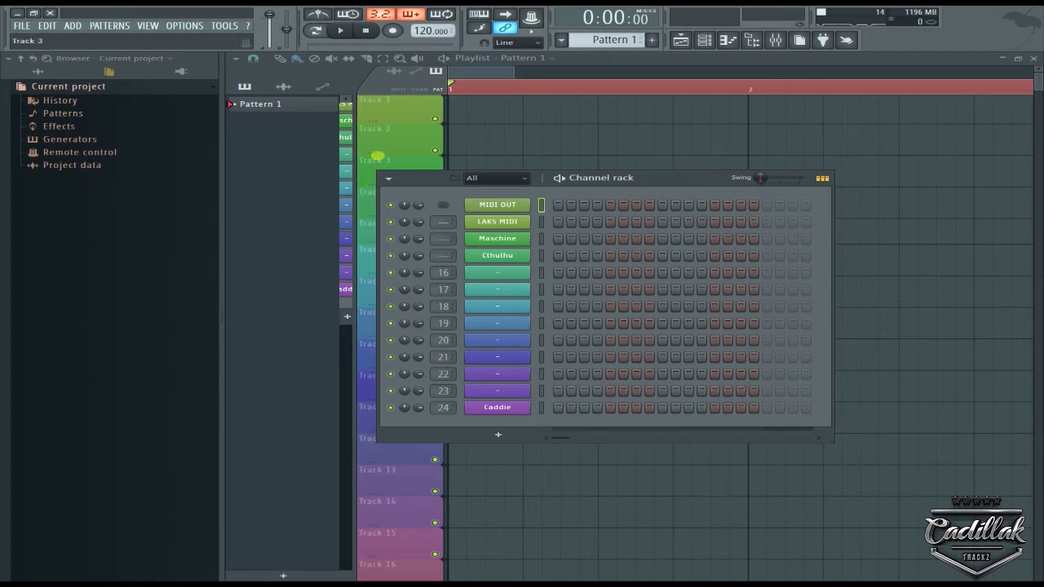
Open FL Studio's OPTIONS menu
left_click(184, 26)
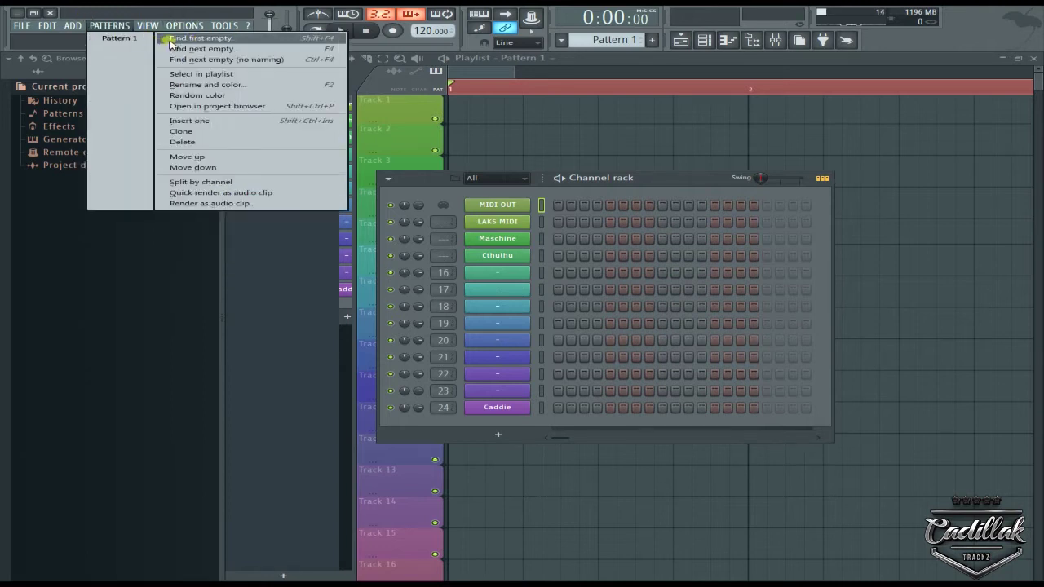
Open Audio settings, move the window aside, and enable Smart disable in the CPU section
left_click(199, 58)
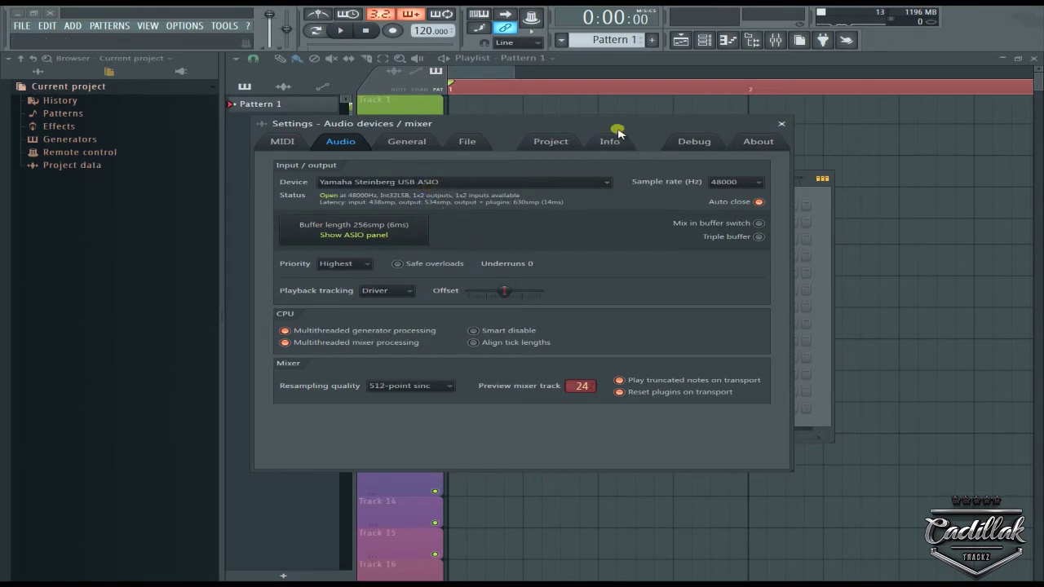
left_click_drag(618, 133, 737, 124)
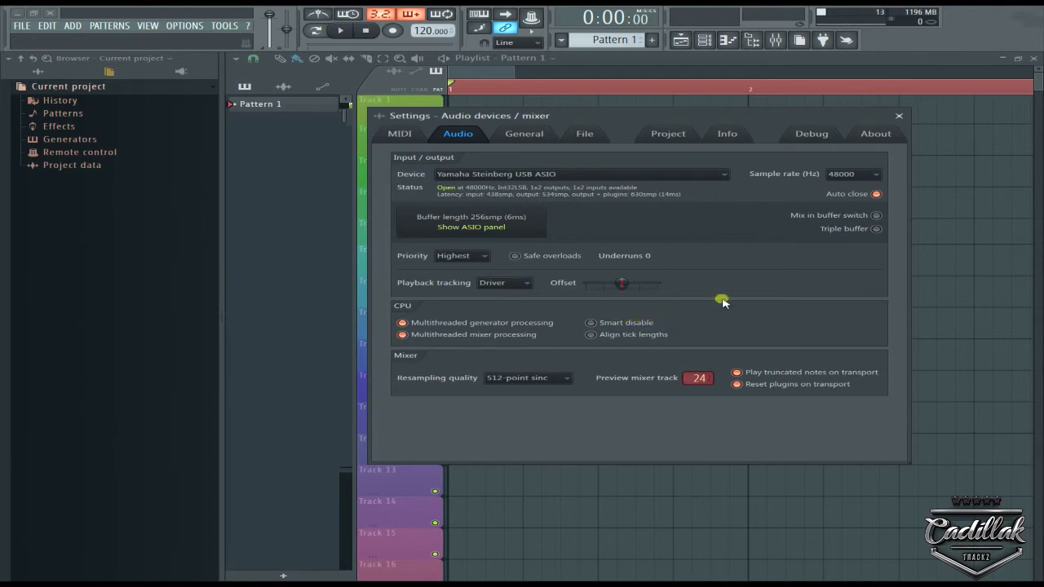
left_click(611, 326)
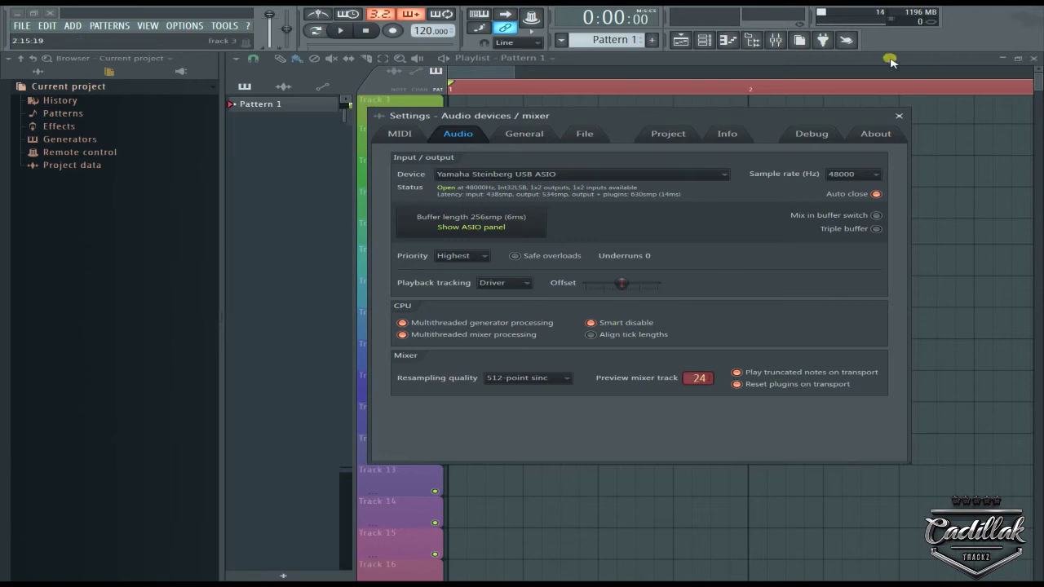
Close Audio settings and open the Maschine plugin from the Channel rack
left_click(898, 116)
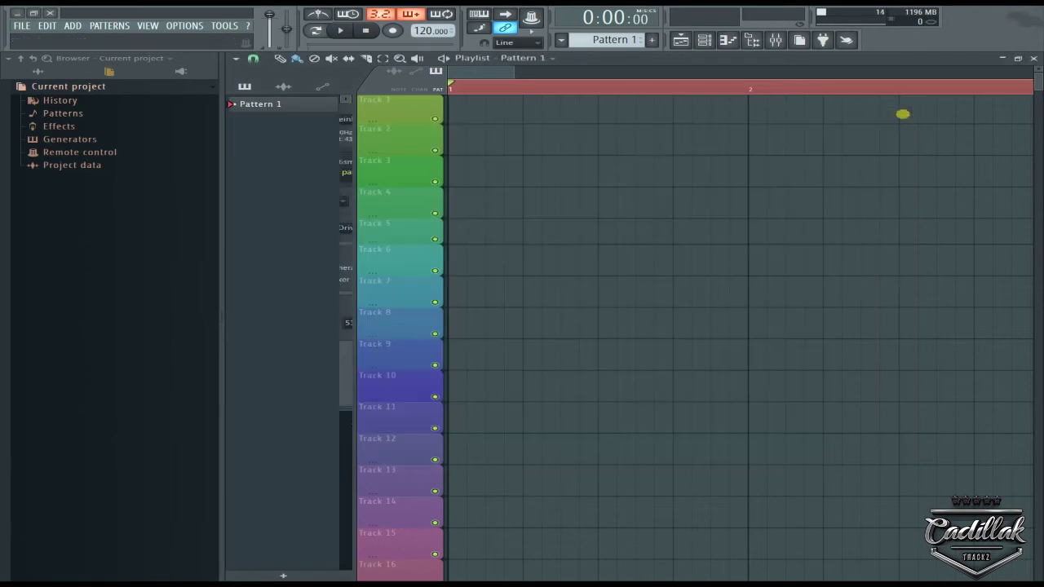
left_click(704, 41)
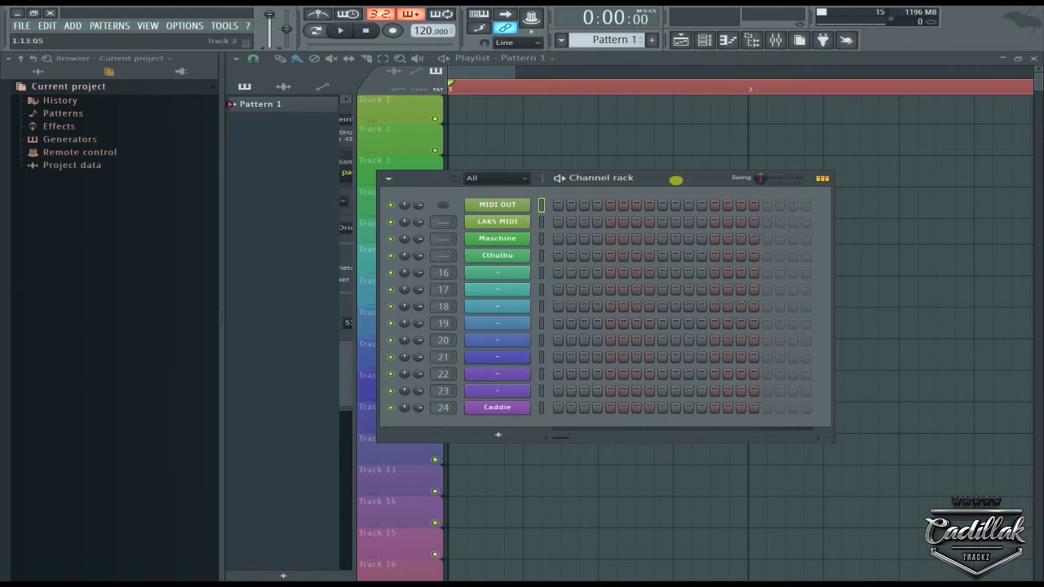
left_click(515, 238)
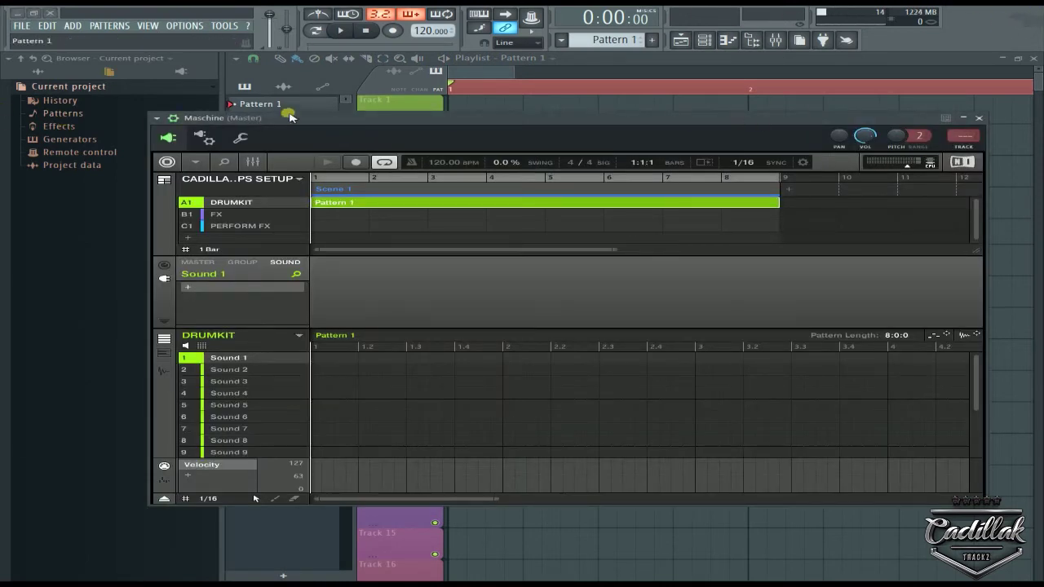
Turn on Smart disable in the Maschine plugin's options menu
left_click(159, 118)
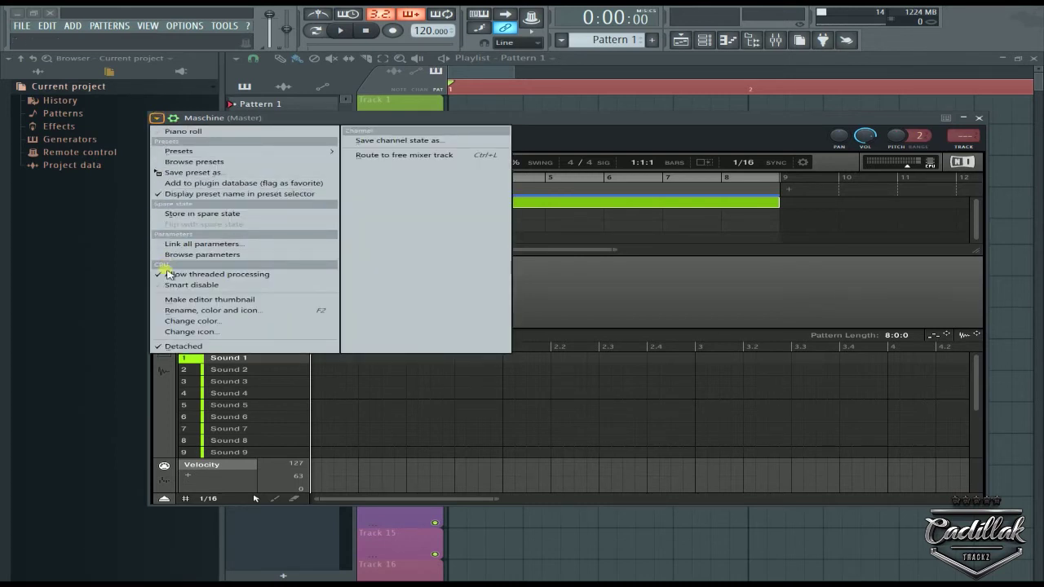
left_click(158, 119)
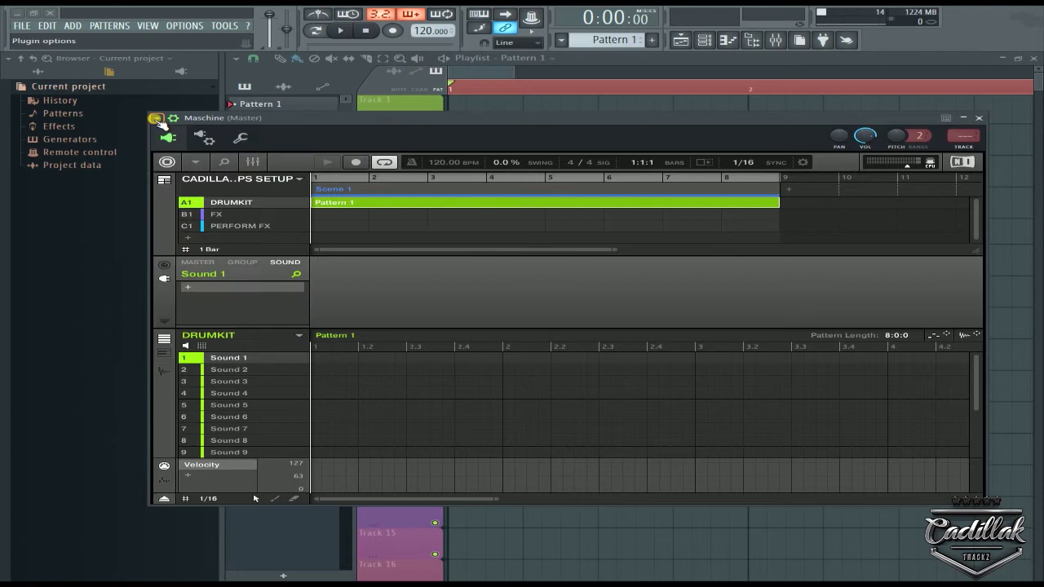
left_click(157, 119)
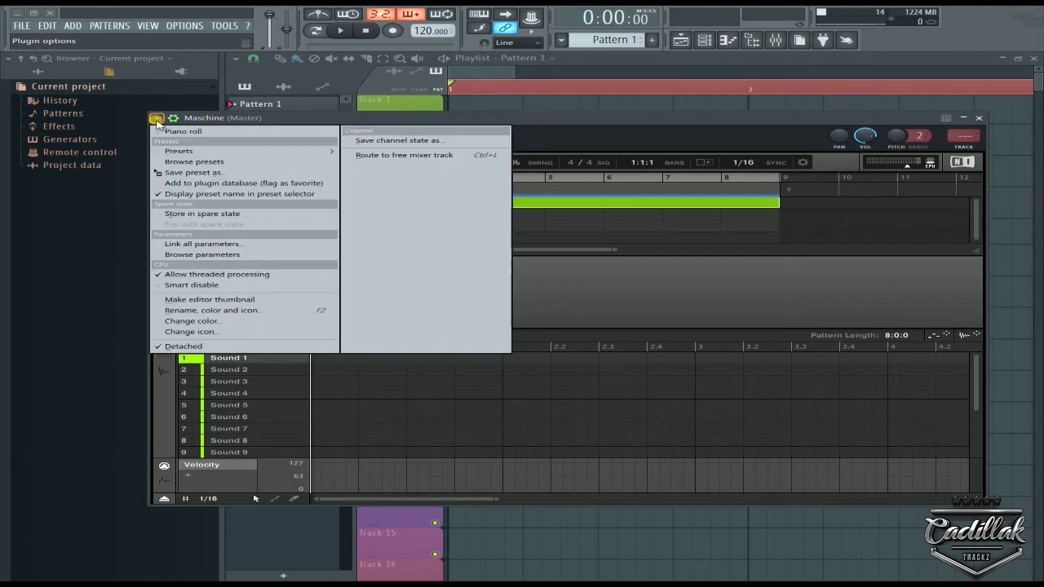
left_click(214, 287)
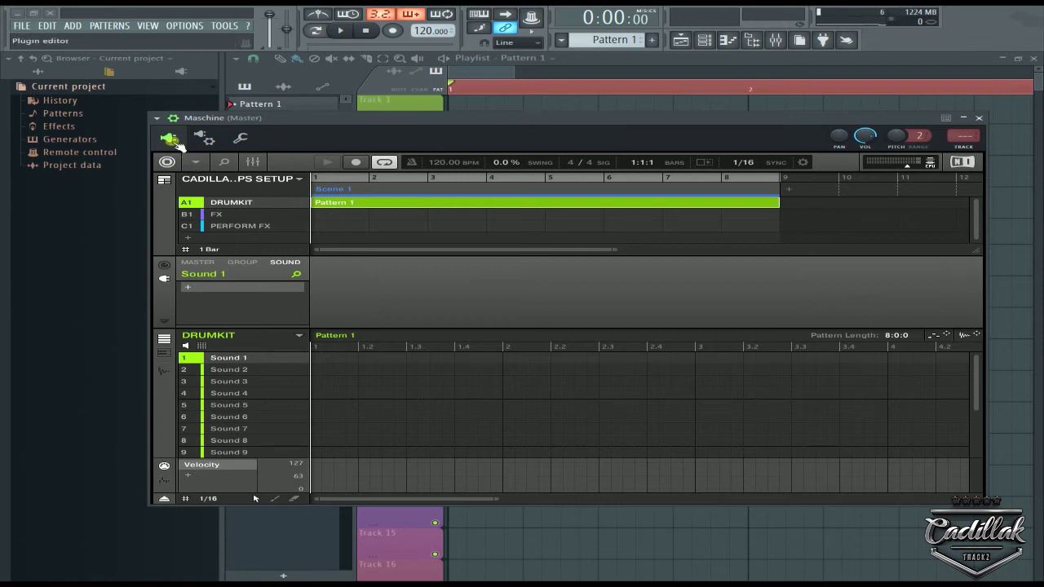
left_click(154, 118)
left_click(186, 286)
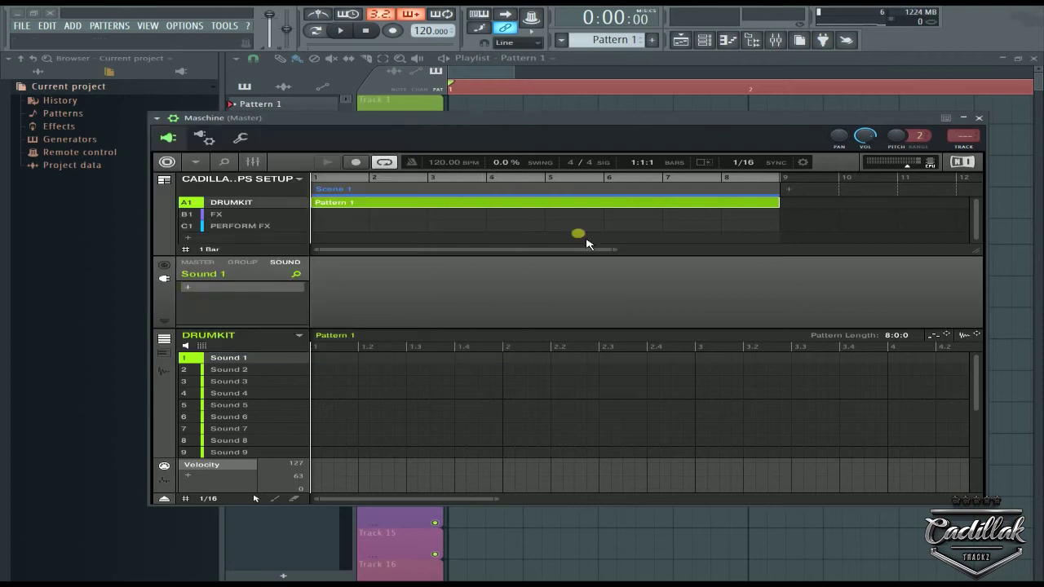
Close the Maschine window, inspect the KICK track's effect slots in the Mixer, then close the Mixer
left_click(778, 40)
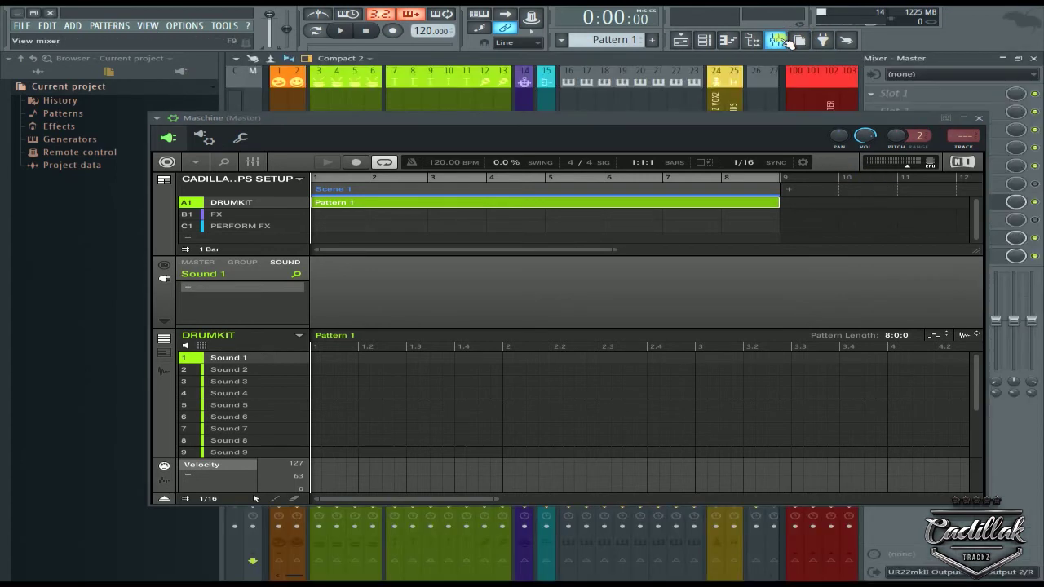
left_click(979, 118)
left_click(297, 135)
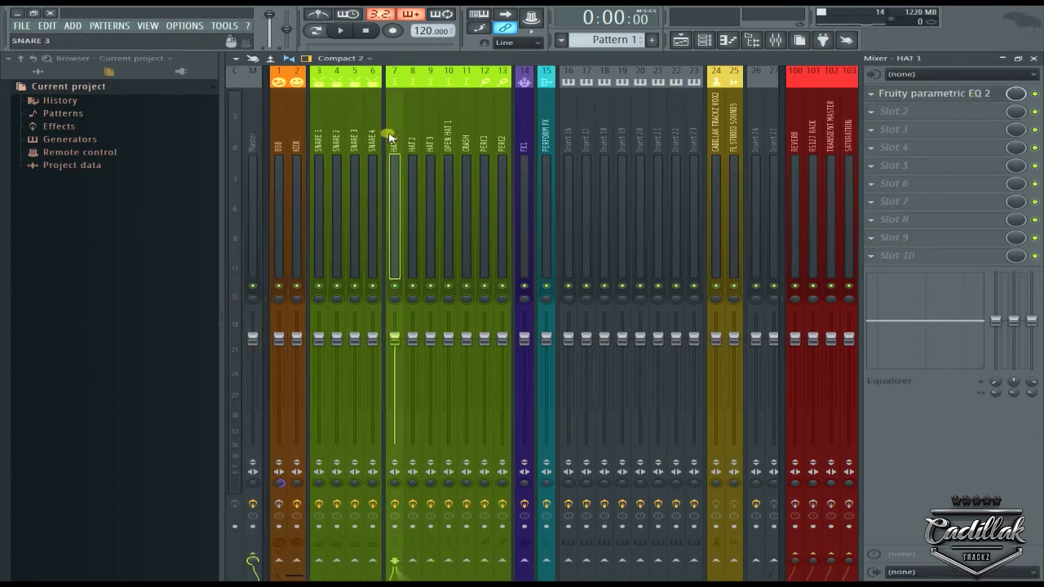
left_click(1034, 58)
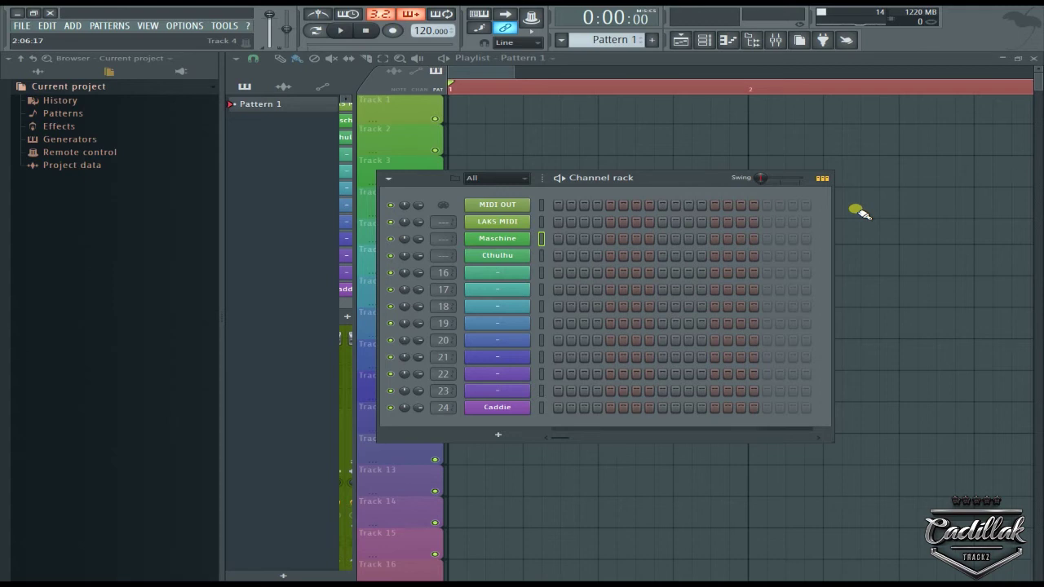
Reopen the Maschine plugin and turn on Smart disable from its options menu
left_click(527, 240)
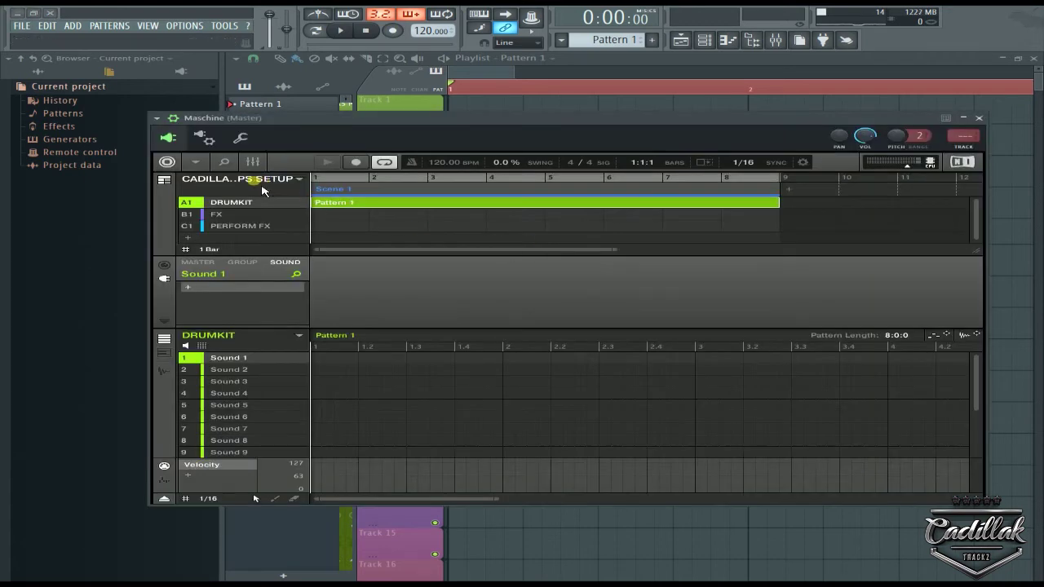
left_click(156, 117)
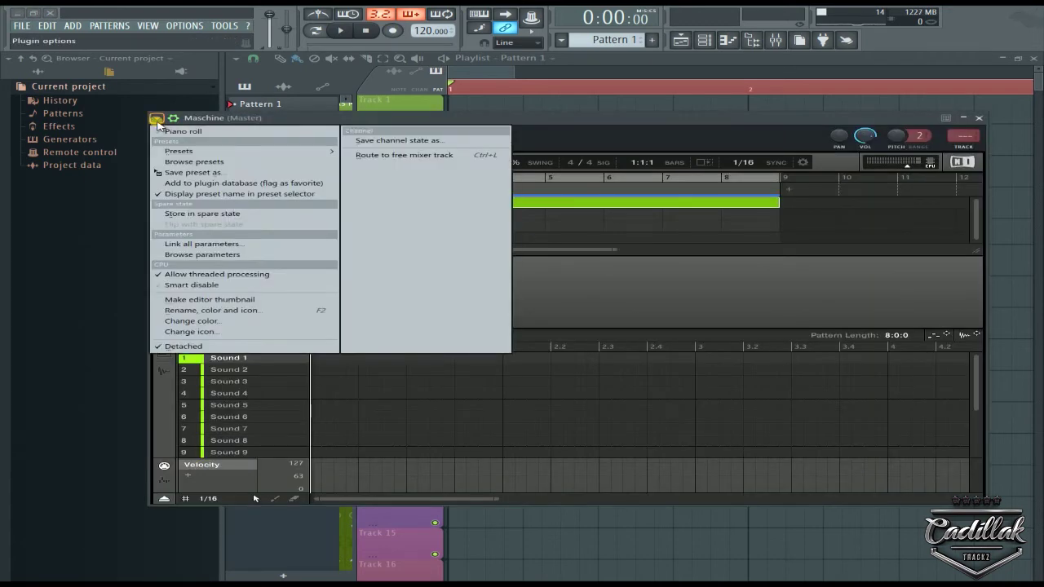
left_click(219, 285)
Open Audio settings from the OPTIONS menu
left_click(224, 26)
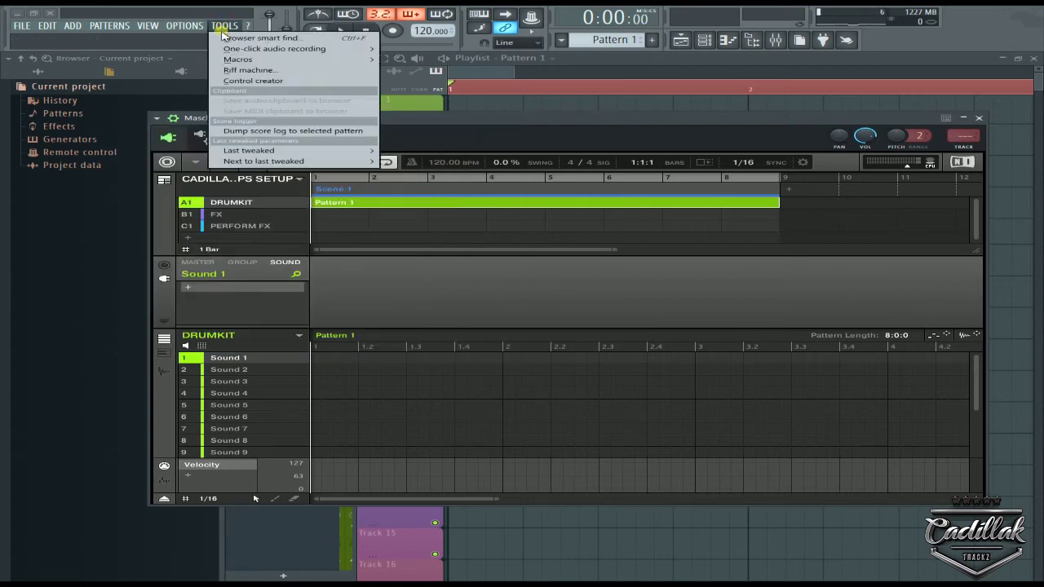
mouse_move(231, 59)
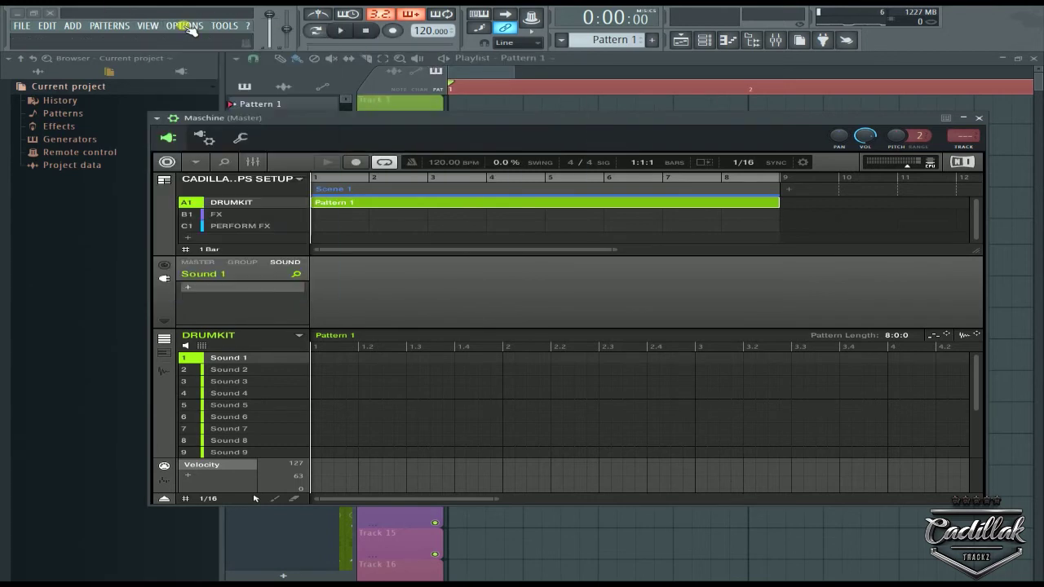
left_click(183, 57)
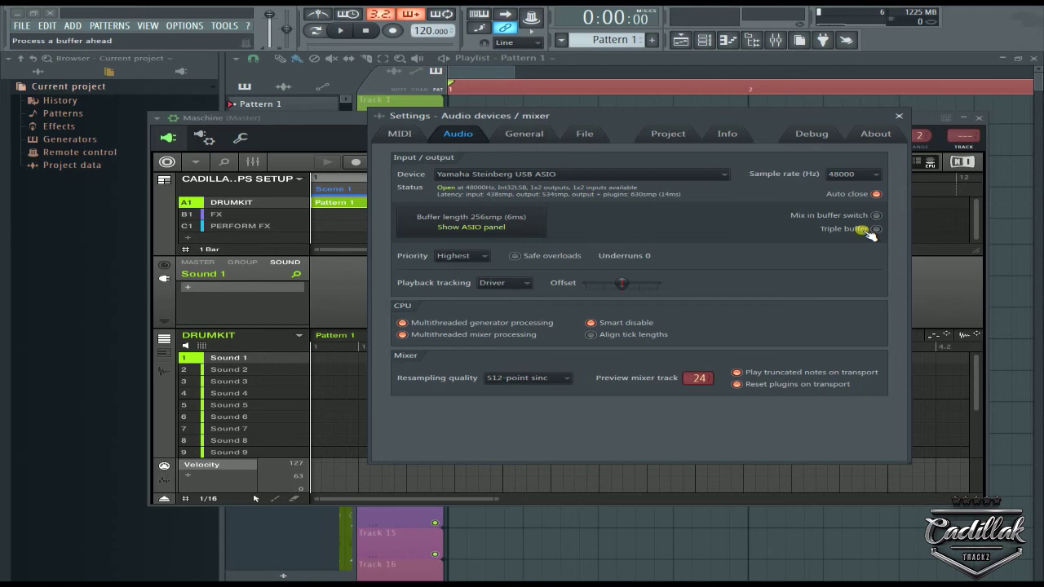
Keep the ASIO buffer at 256 samples, then enable Triple buffer and Mix in buffer switch
left_click(471, 226)
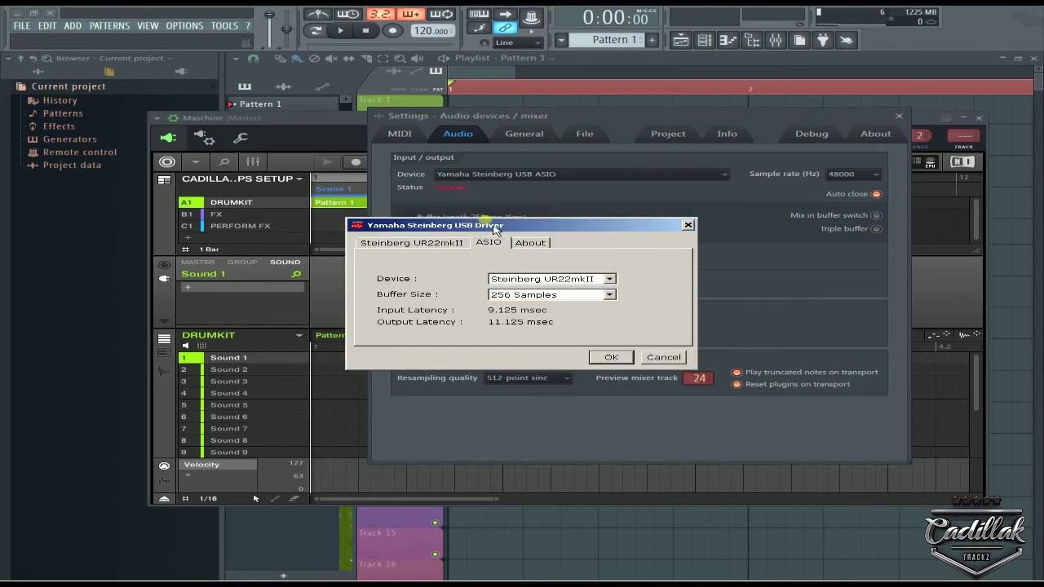
left_click(569, 295)
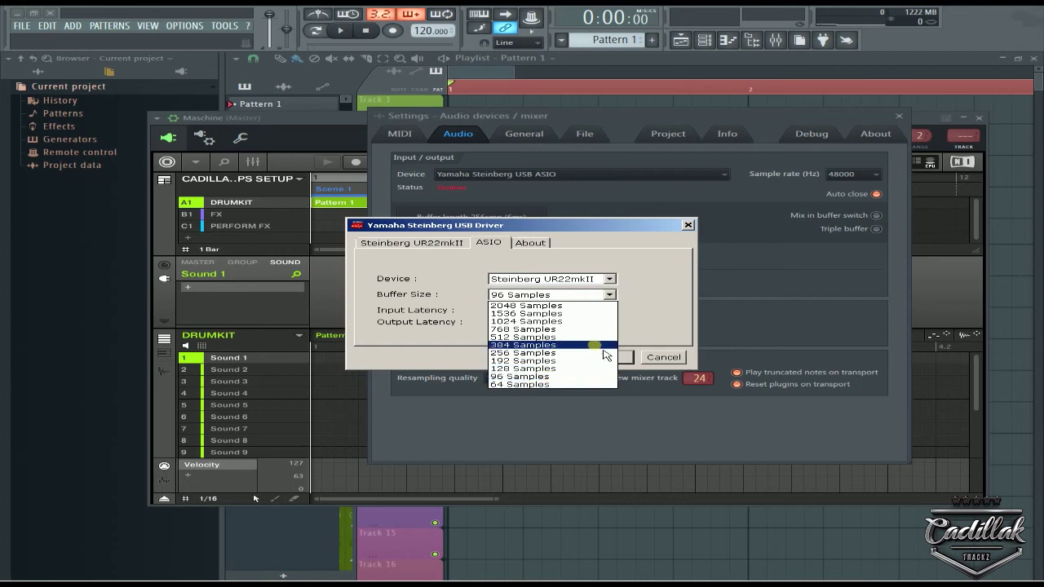
left_click(670, 316)
left_click(665, 357)
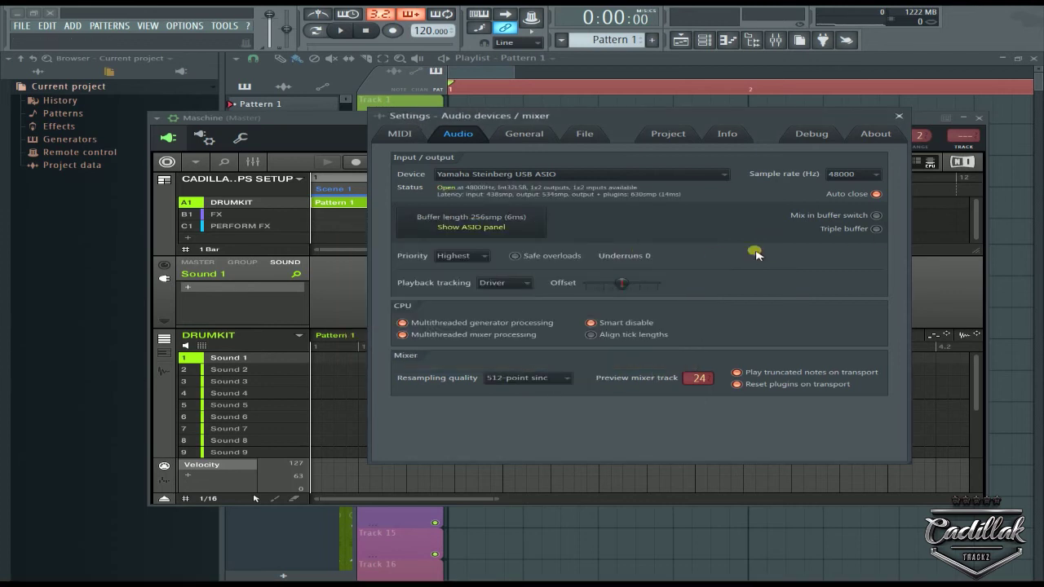
left_click(876, 230)
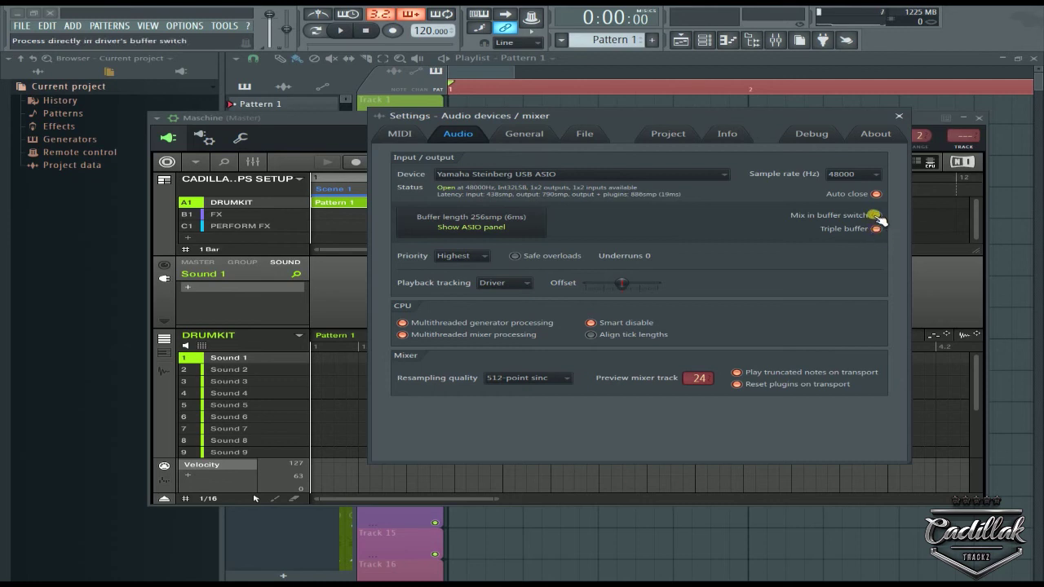
left_click(875, 215)
Turn Mix in buffer switch back off, leaving Triple buffer on
left_click(875, 215)
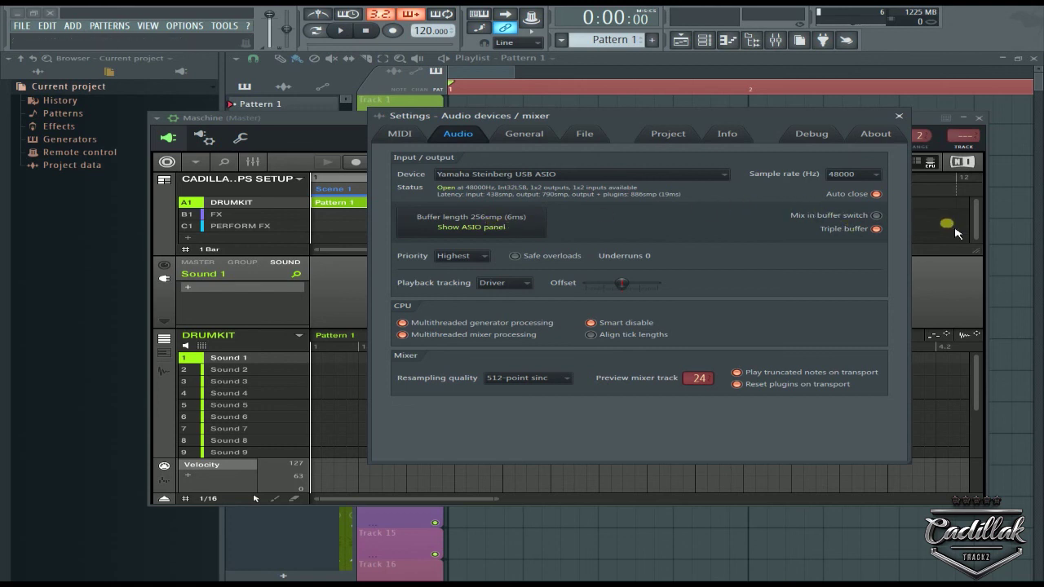
Confirm the Yamaha Steinberg USB ASIO buffer stays at 256 samples and close the driver panel
left_click(482, 226)
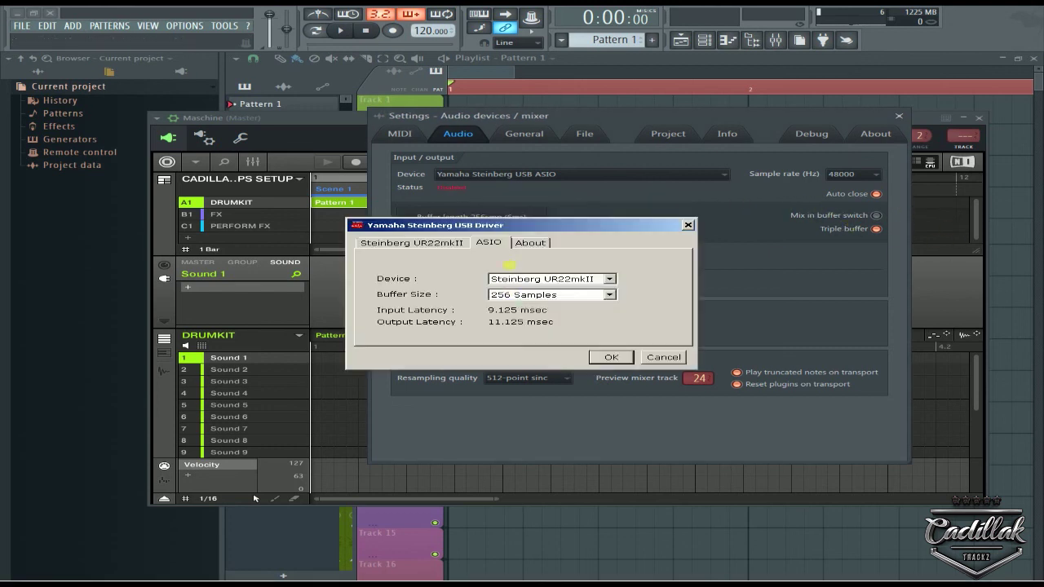
left_click(561, 295)
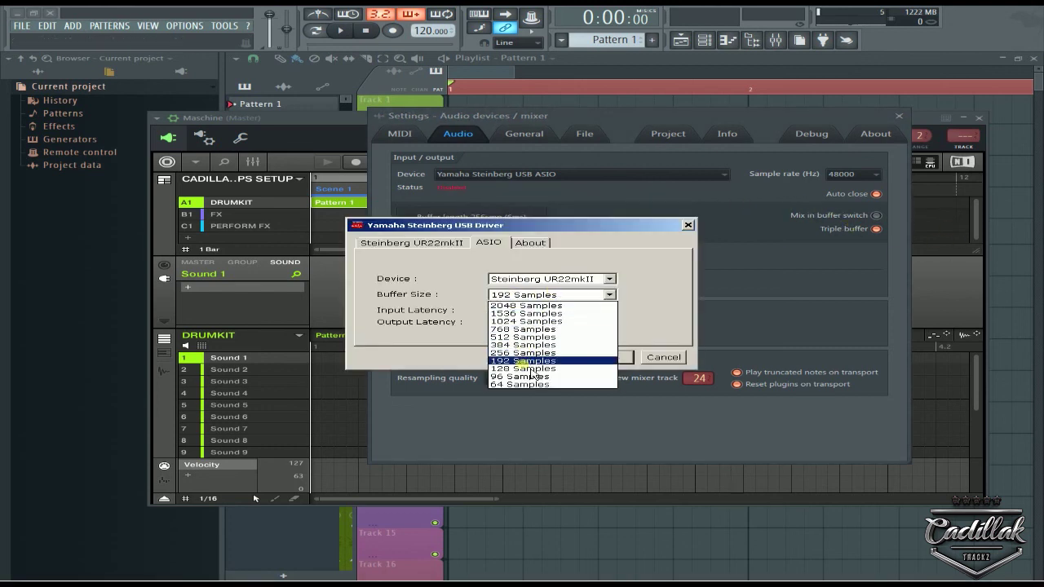
left_click(692, 302)
left_click(675, 362)
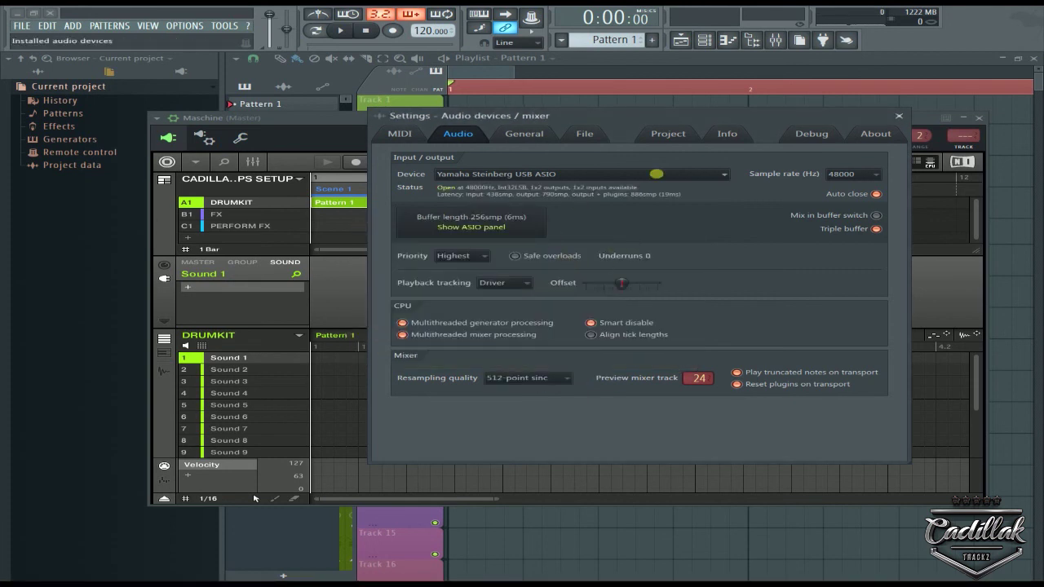